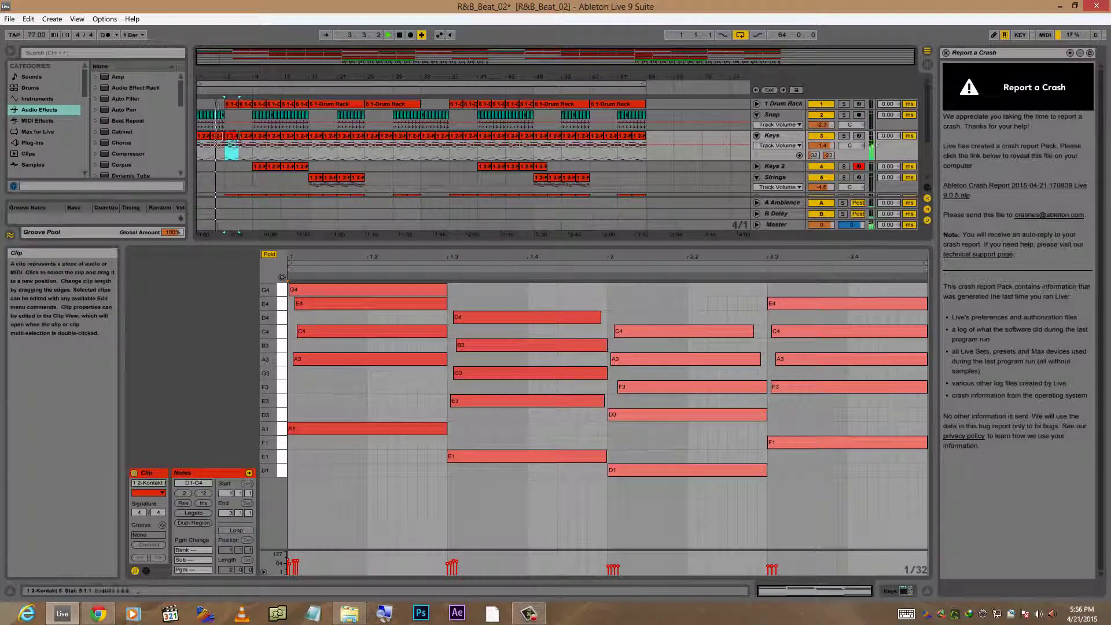
Examine the chord notes of the early Keys clips, and shrink the note editor so all arrangement tracks are in view.
left_click(219, 136)
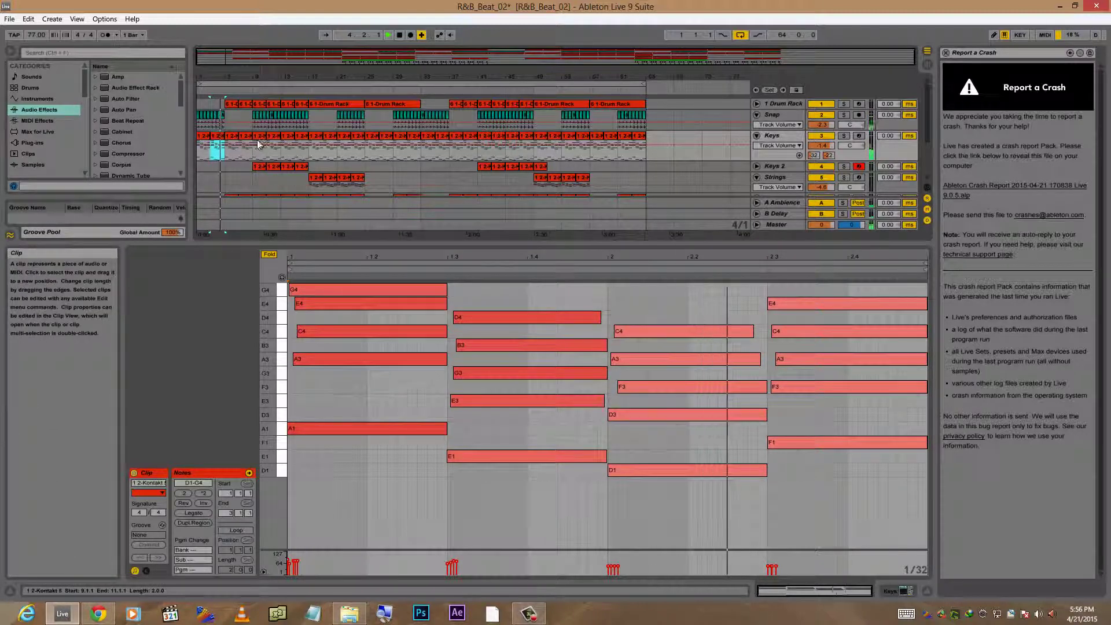
left_click(237, 142)
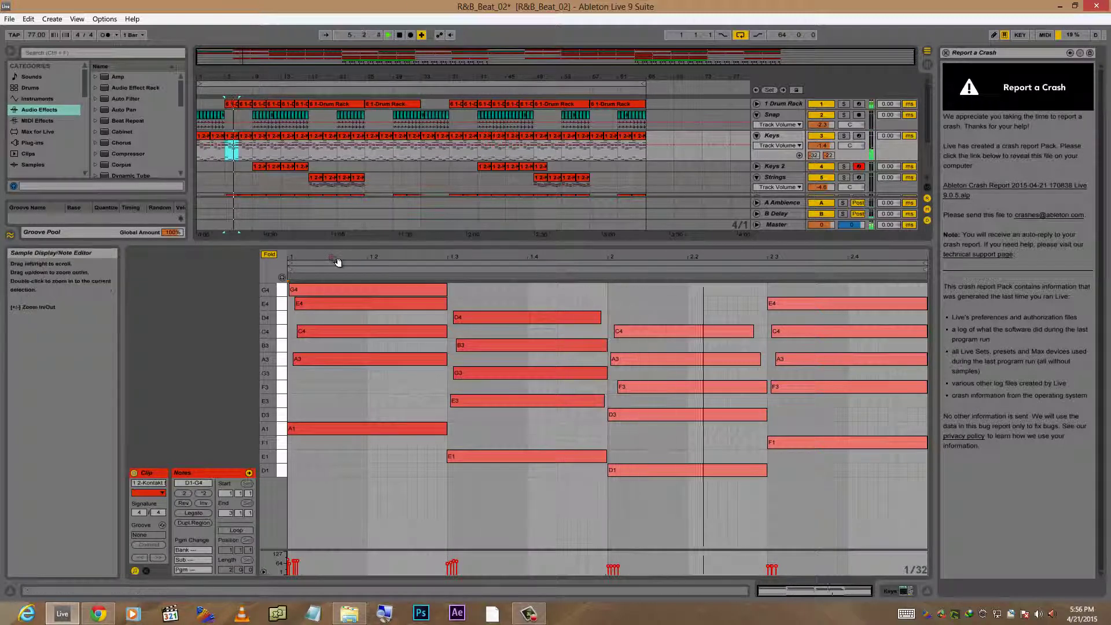
left_click(258, 139)
left_click_drag(360, 243, 347, 440)
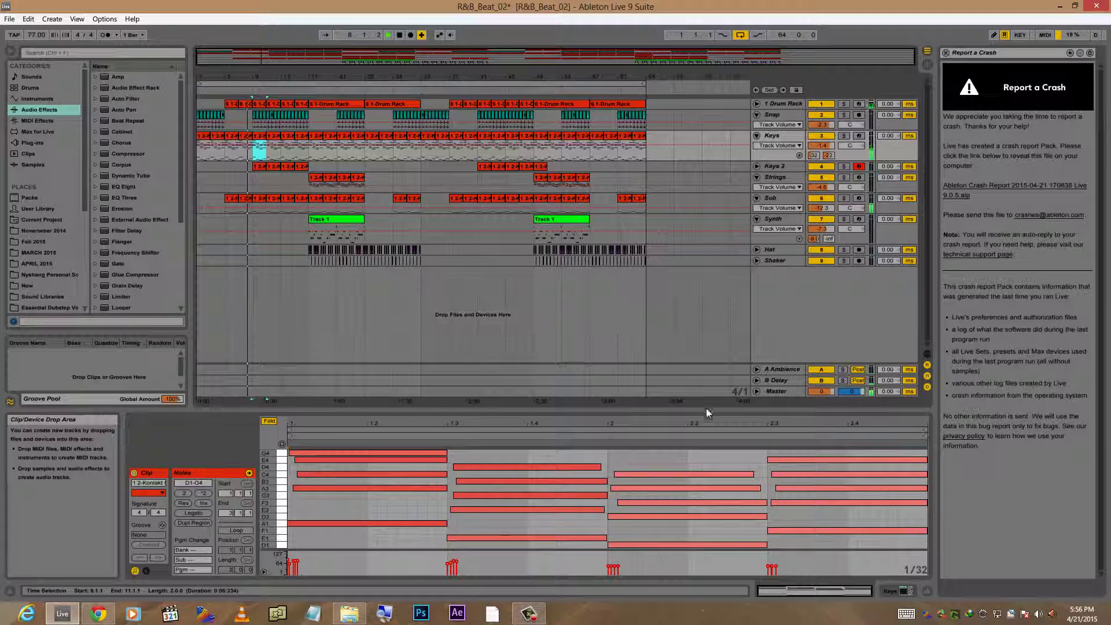
left_click_drag(694, 409, 694, 439)
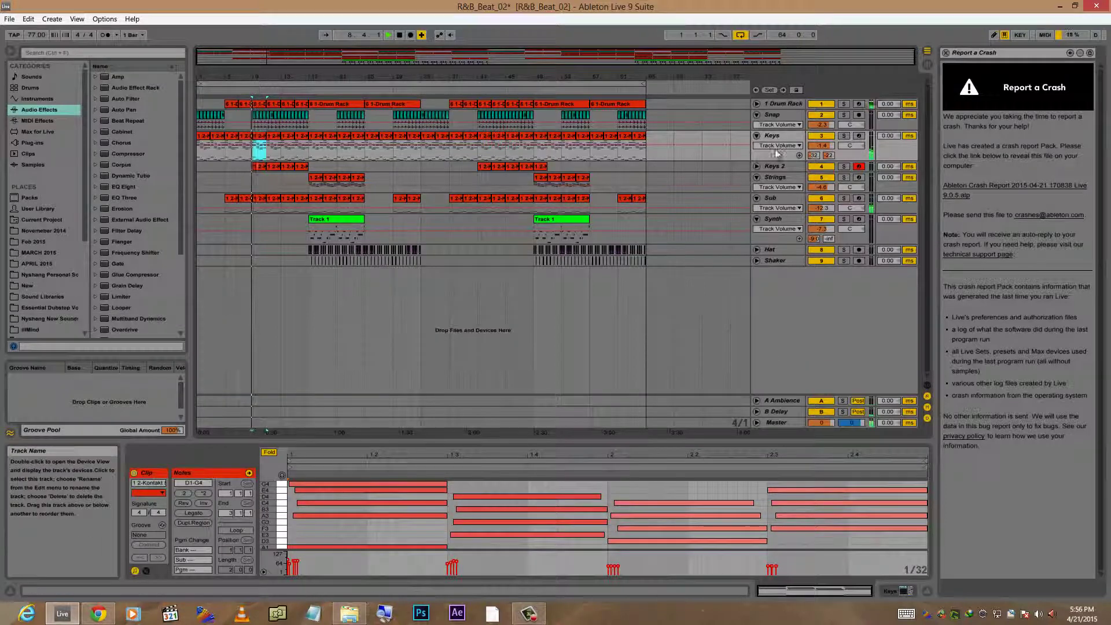
Inspect the device chain of the 1-Drum Rack track, including its 808 kick and tom pads and the Limiter.
left_click(774, 115)
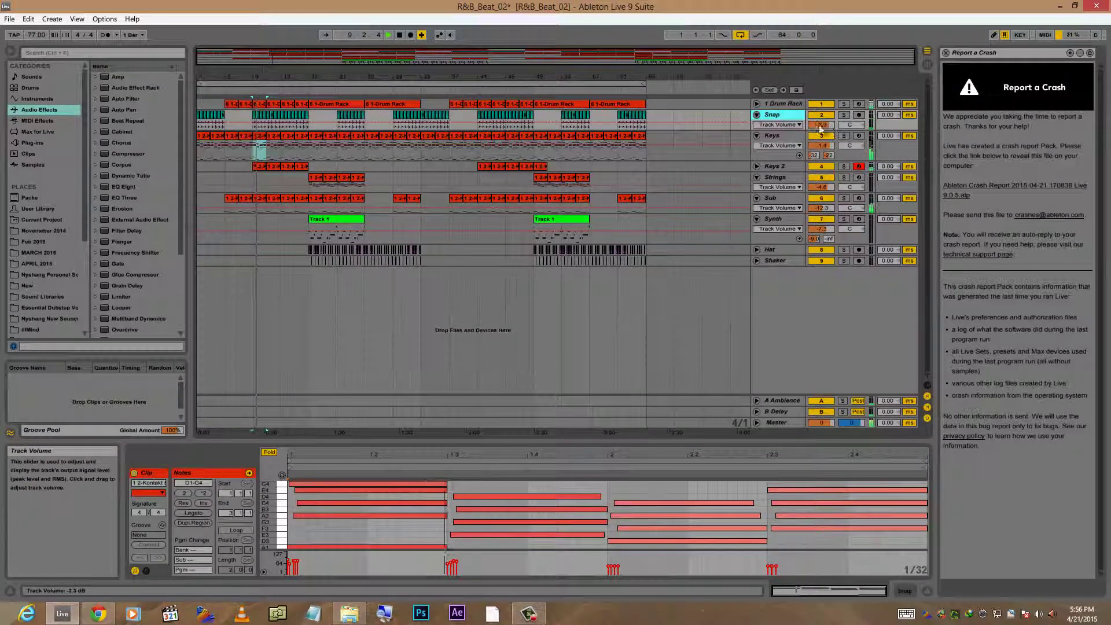
left_click(779, 103)
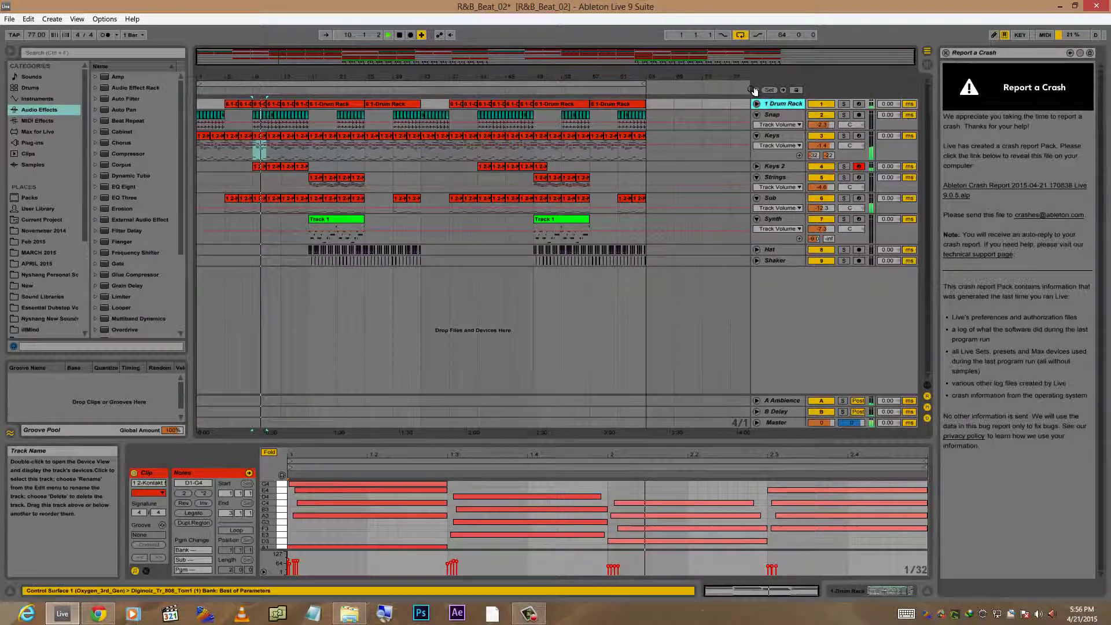
double_click(784, 105)
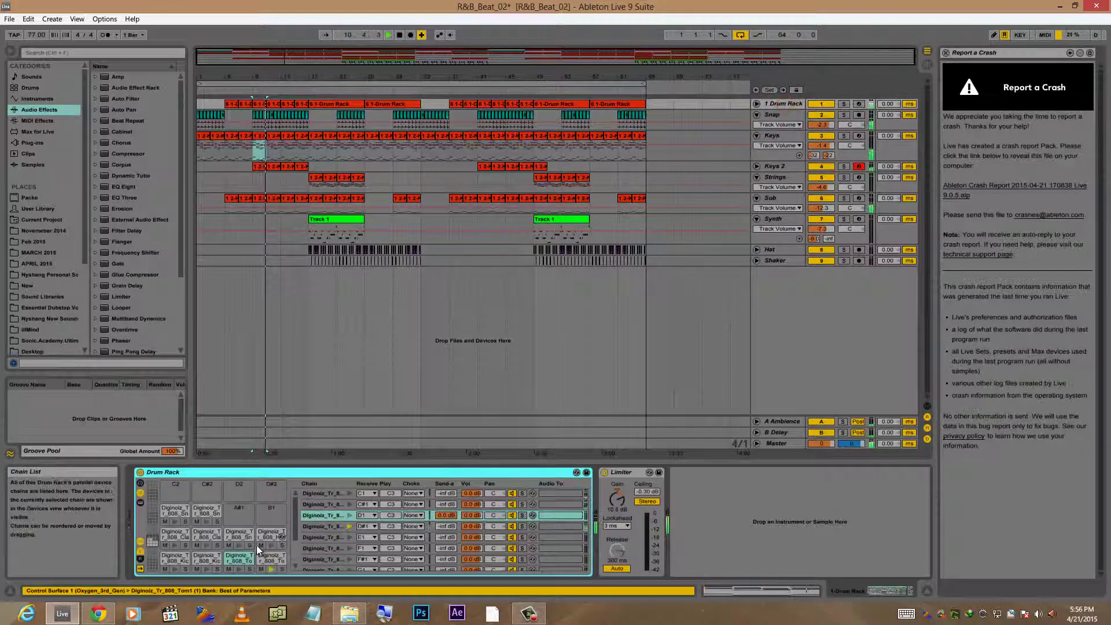
left_click(197, 560)
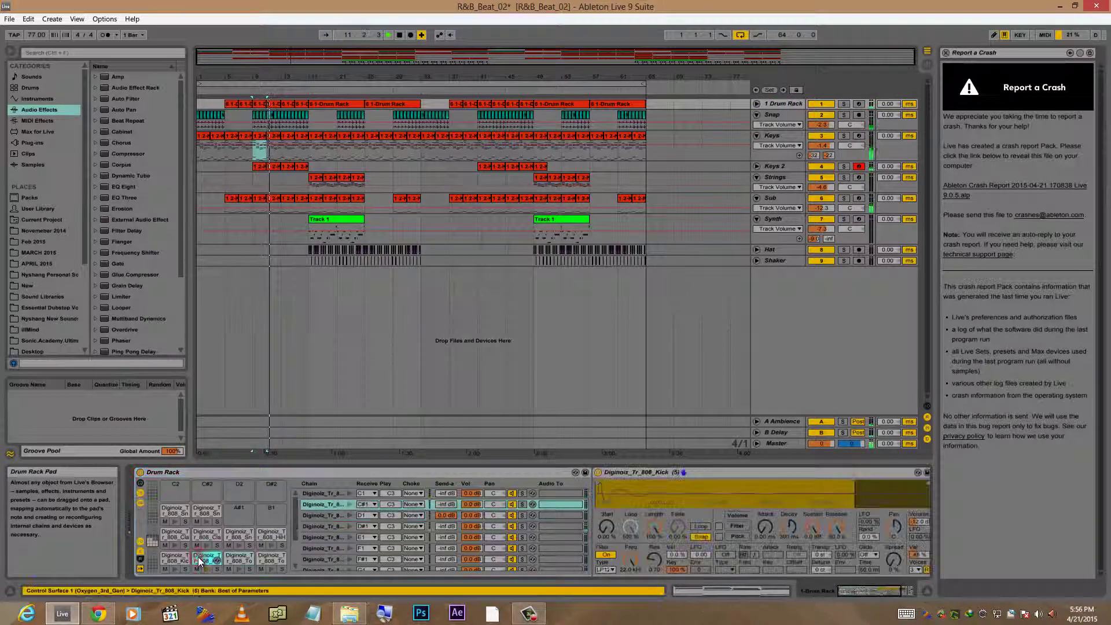
left_click(175, 558)
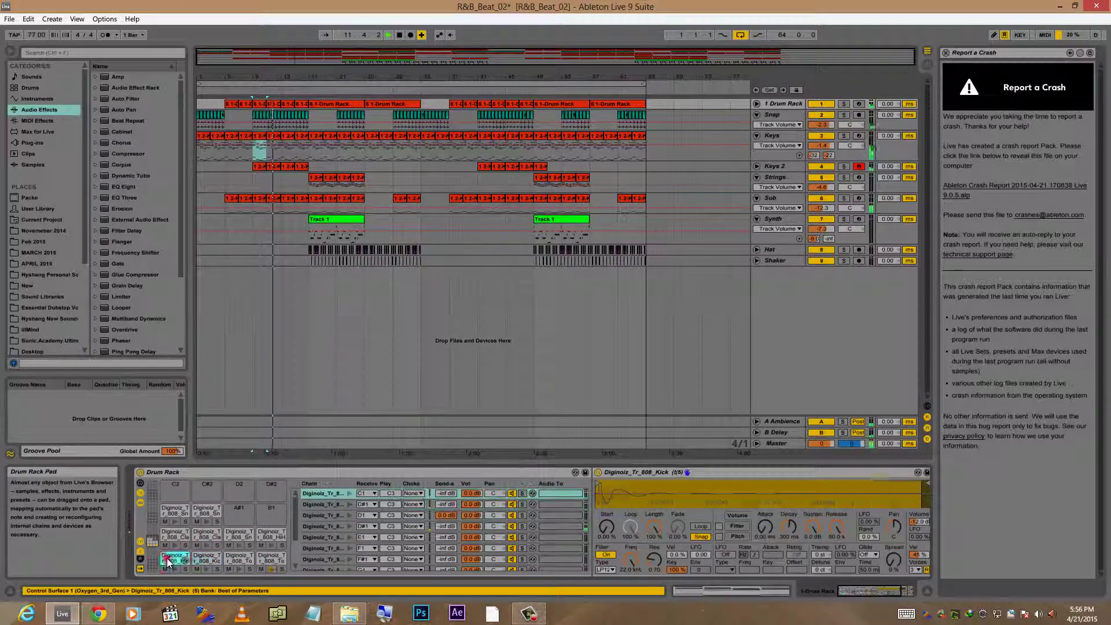
left_click(271, 558)
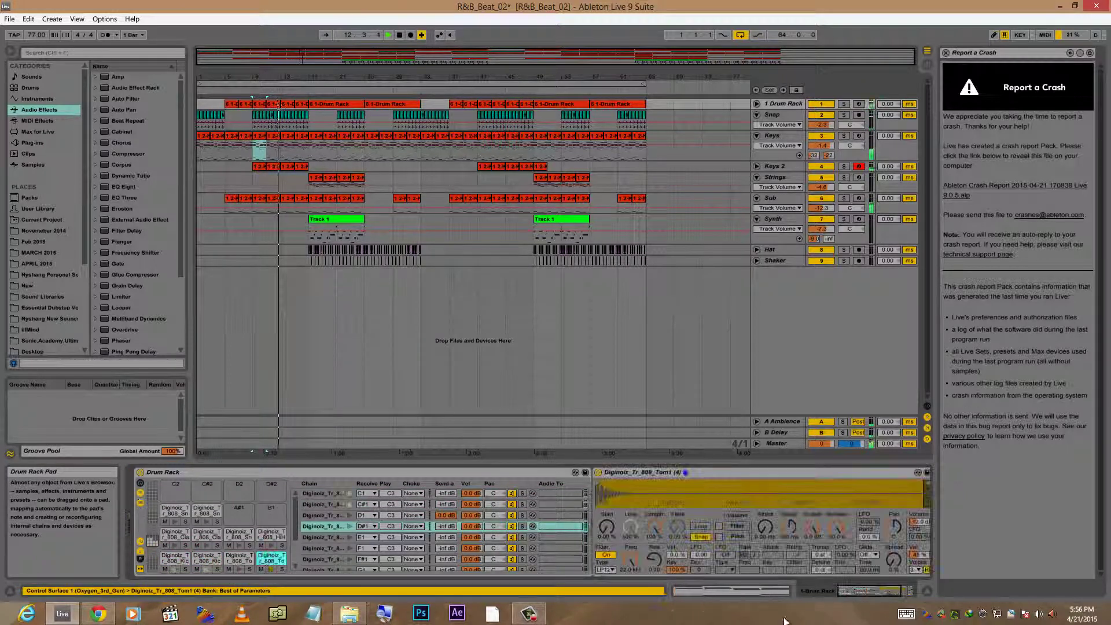
left_click(867, 594)
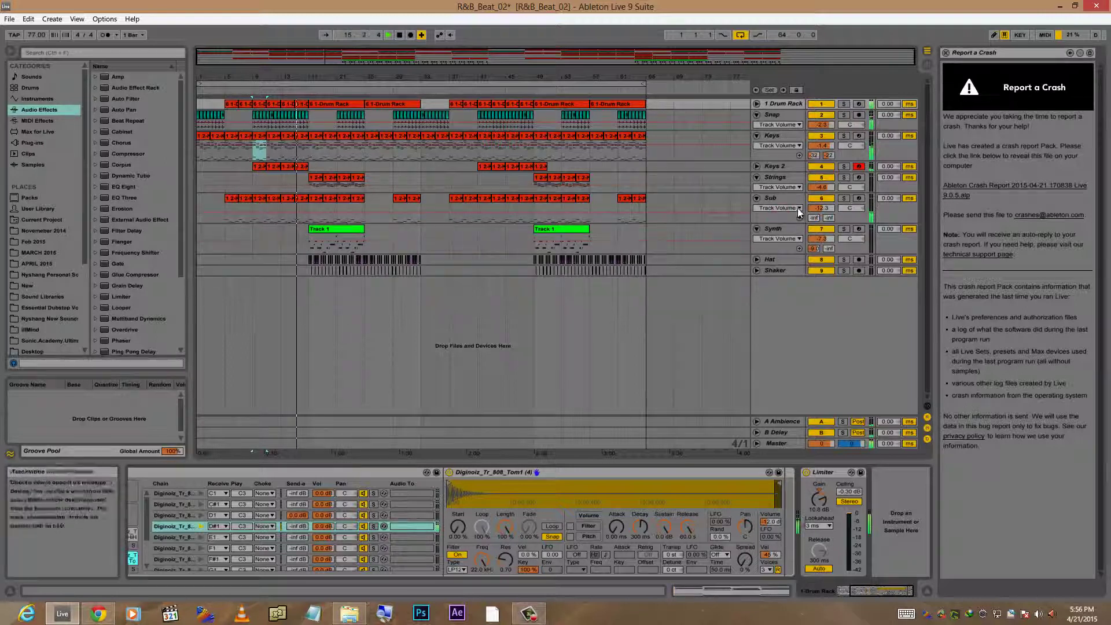
View the Kontakt 5 instrument loaded on the Sub track and close its window again.
left_click(784, 201)
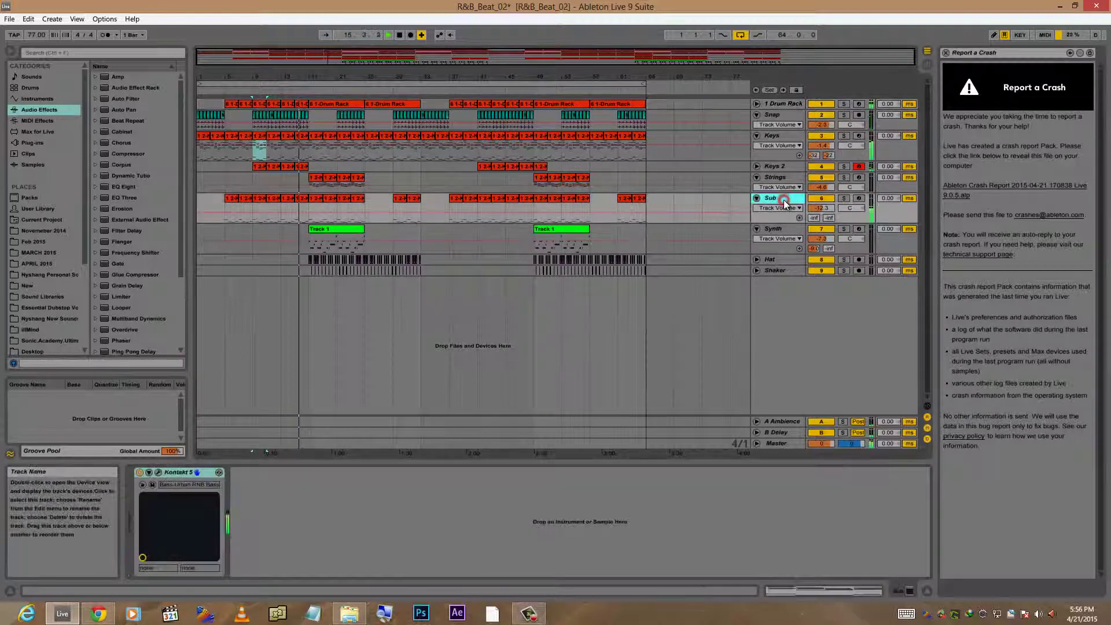
left_click(160, 472)
left_click_drag(659, 88, 664, 38)
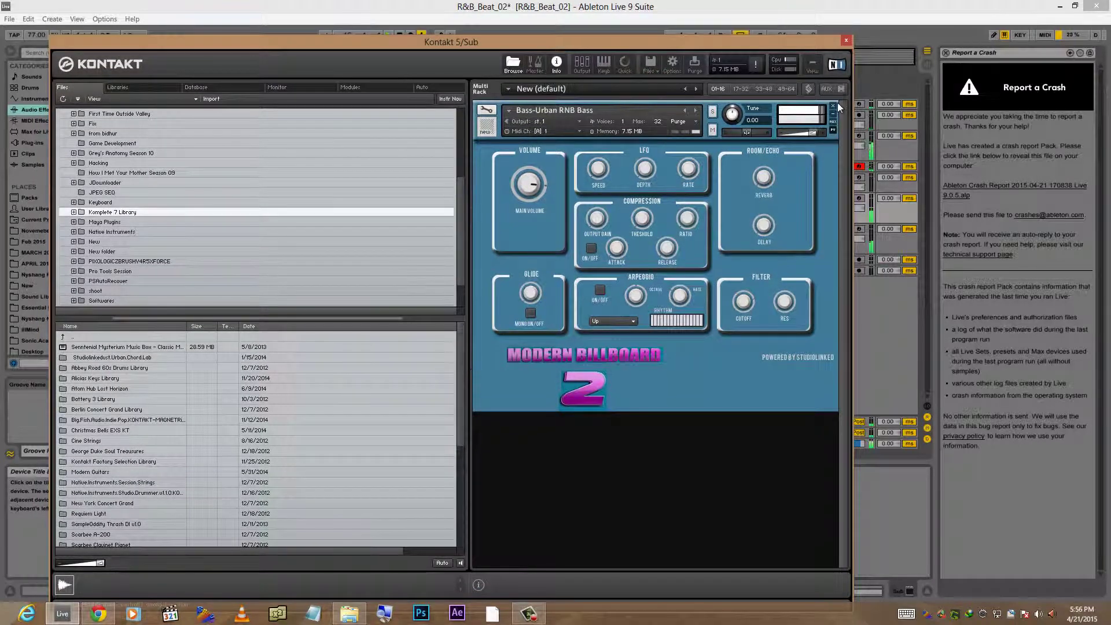
left_click(847, 41)
Check the Strings track's device chain and its Kontakt 5 instrument, closing the plug-in window again.
left_click(786, 179)
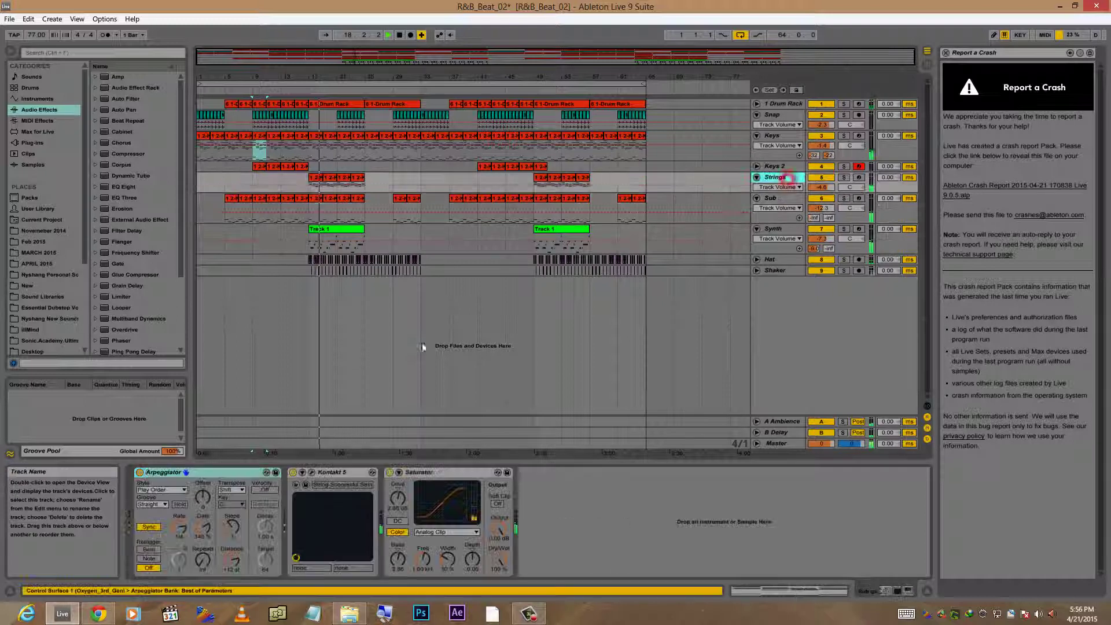
left_click(312, 473)
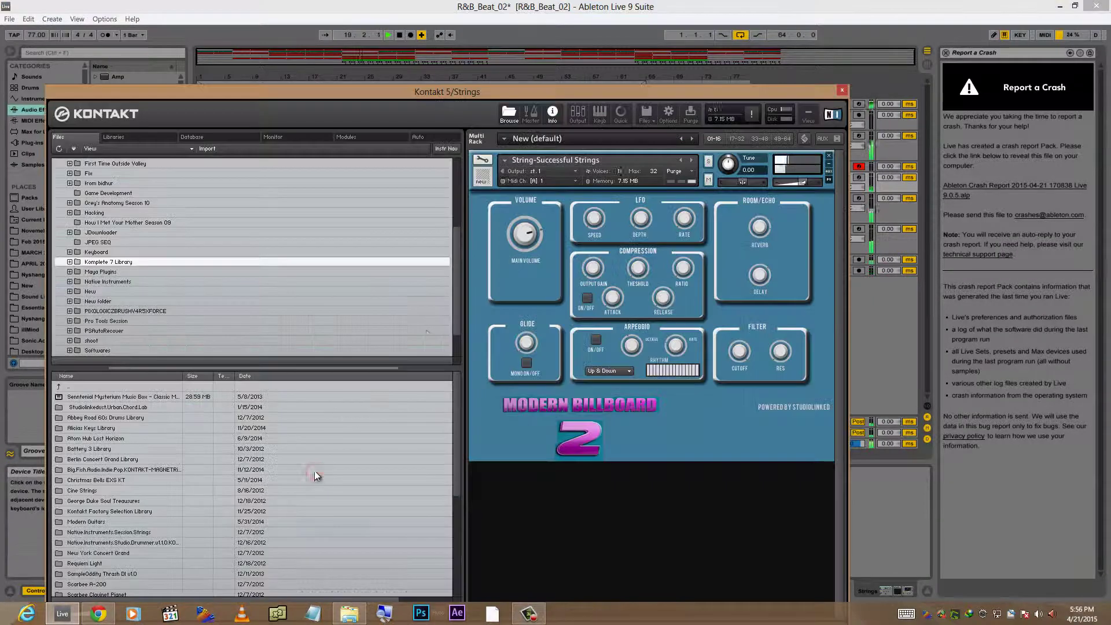
left_click(844, 89)
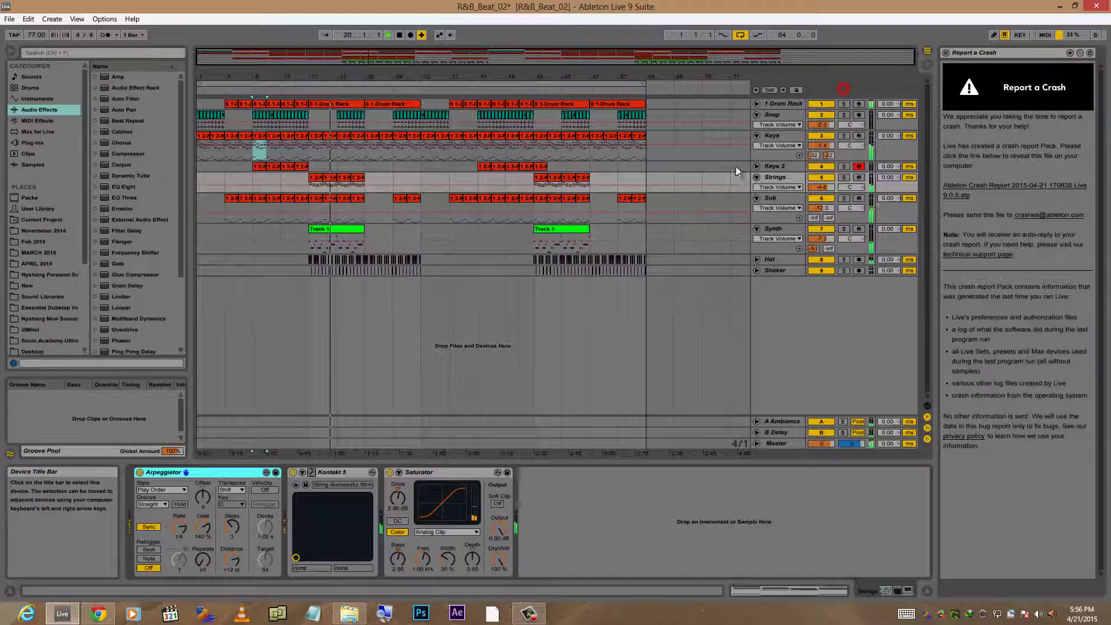
Select the first Synth clip and view the track's Kontakt 5 instrument, closing the plug-in window again.
left_click(358, 236)
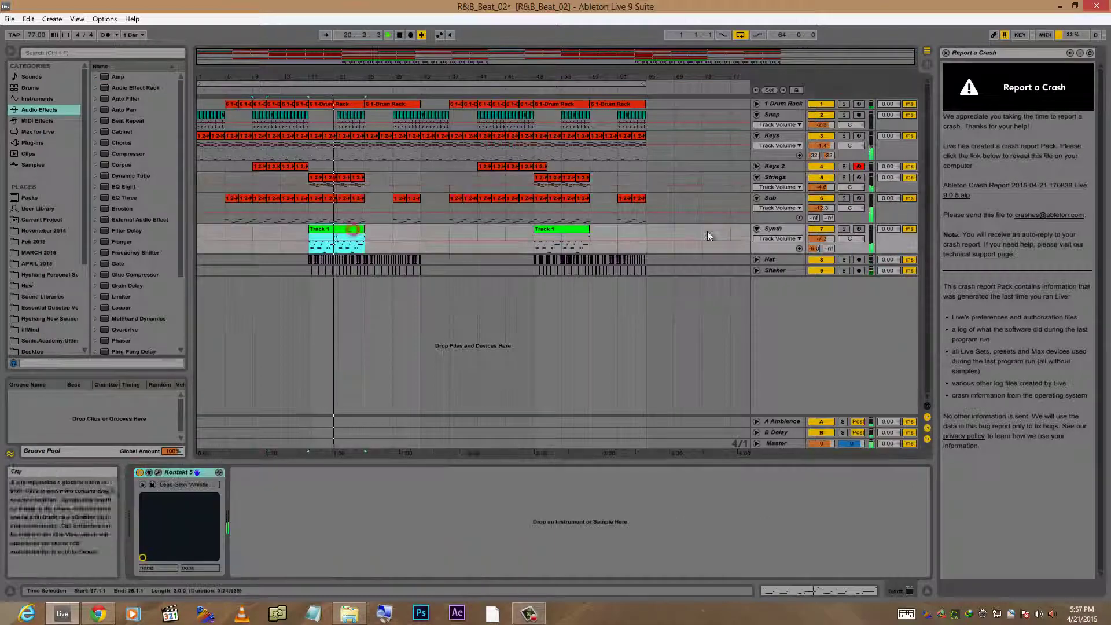
left_click(159, 472)
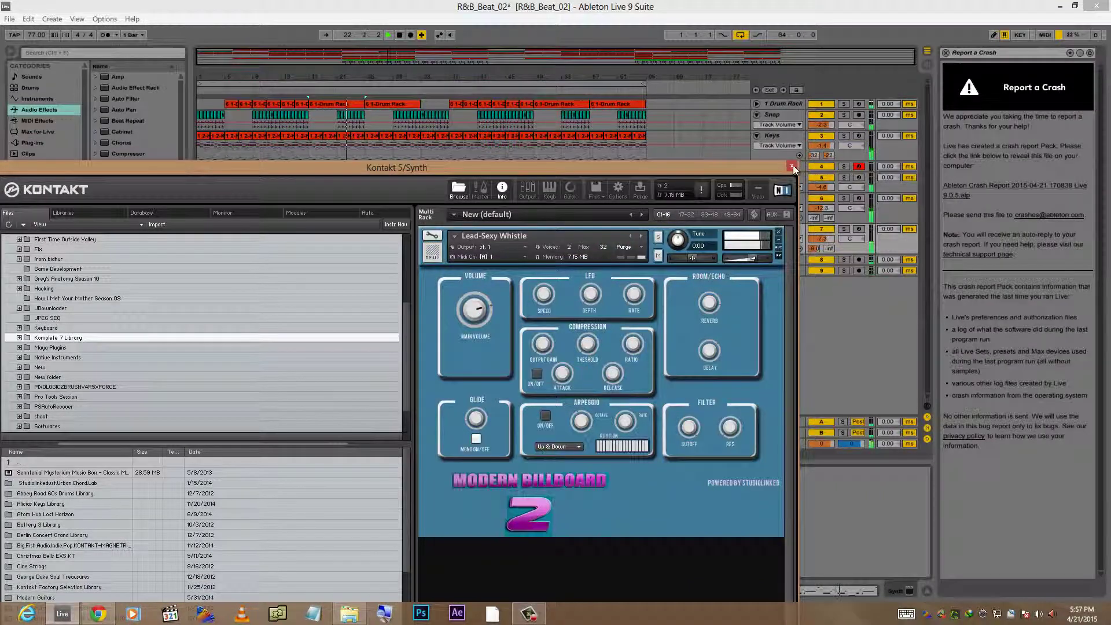
left_click(792, 166)
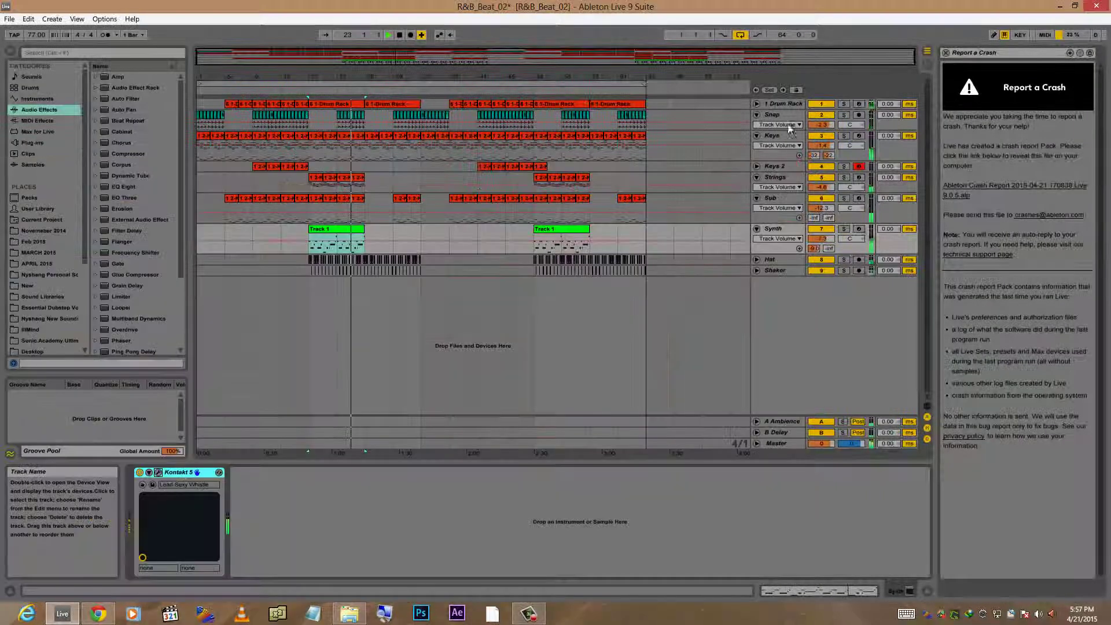
View the Kontakt 5 instrument on the Keys track with its whole window on screen, and close it again.
left_click(784, 115)
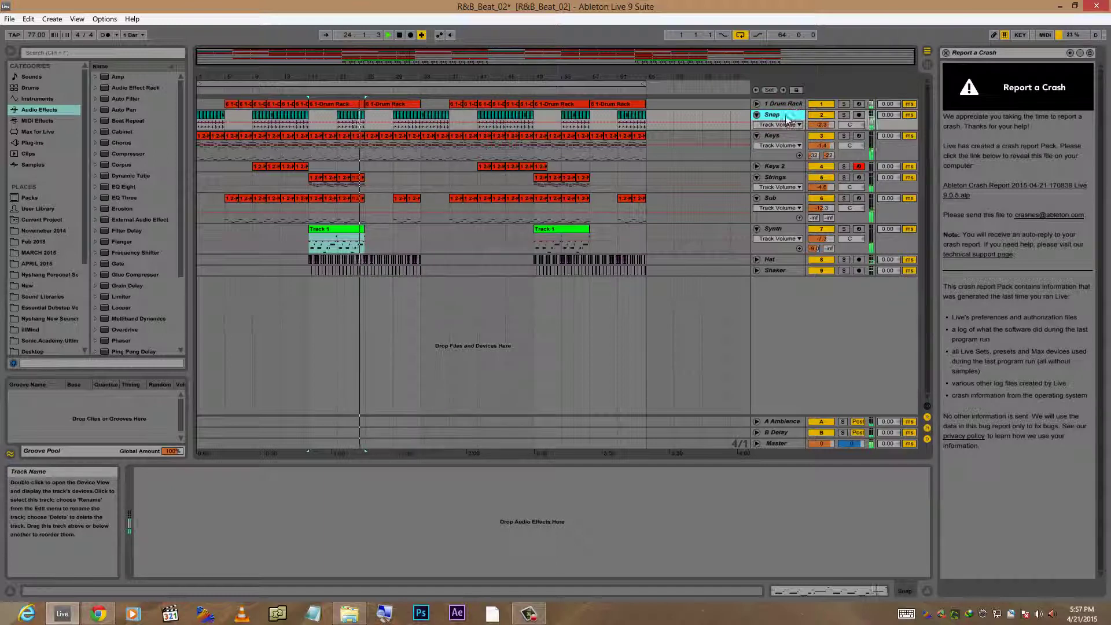
left_click(778, 167)
left_click(776, 134)
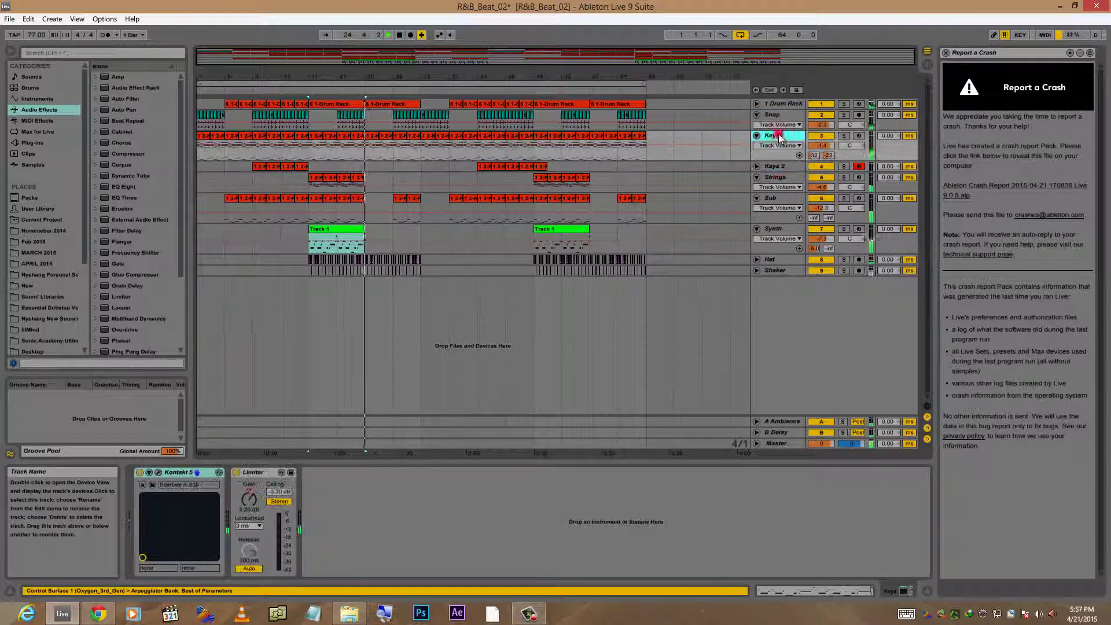
left_click(159, 472)
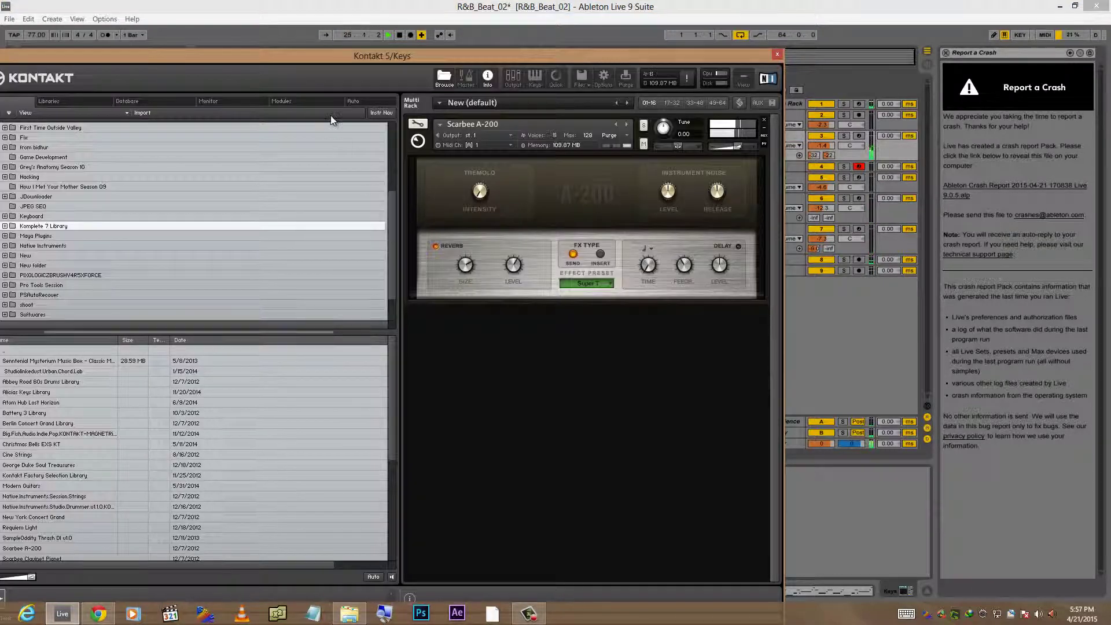
left_click_drag(375, 57, 500, 37)
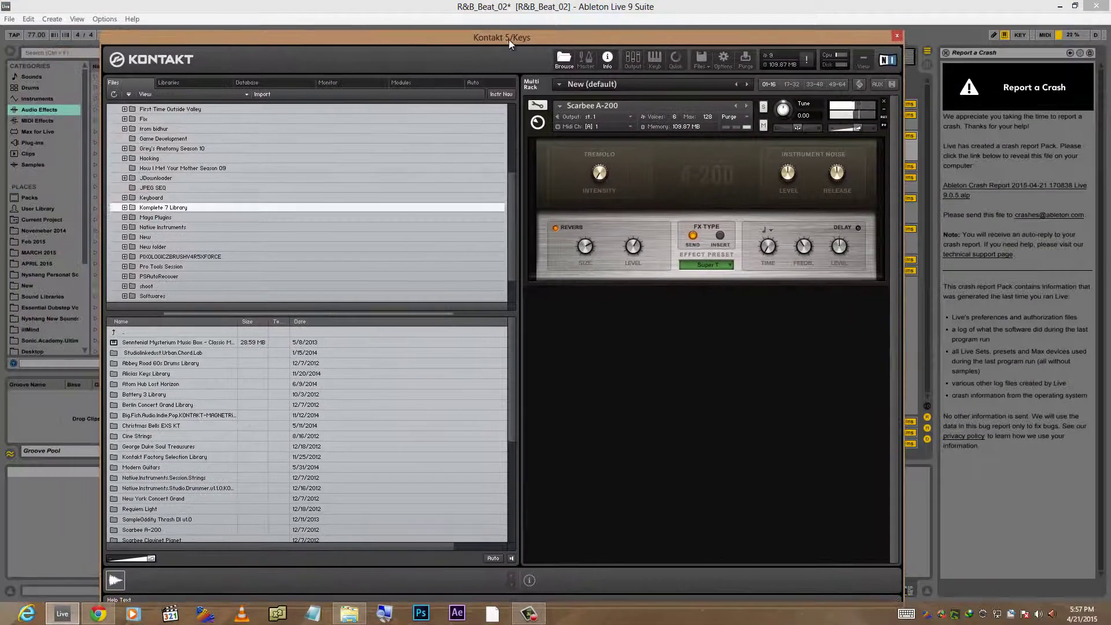
left_click(897, 37)
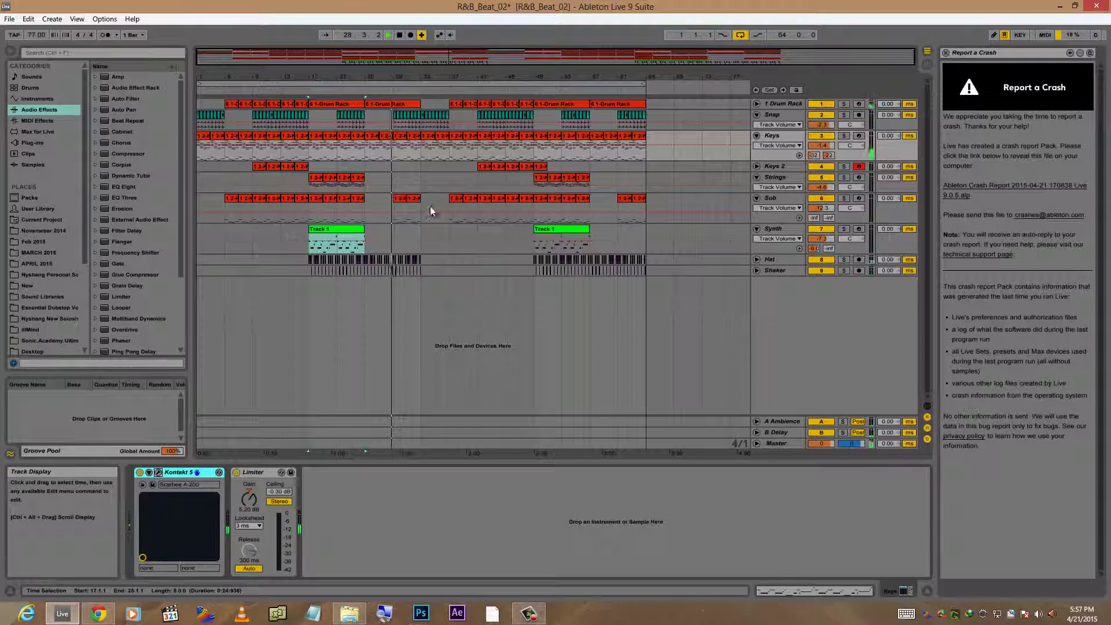
Fold the Keys, Strings and Sub tracks to compact the arrangement, and show the Strings track's devices.
left_click_drag(782, 222, 784, 141)
left_click(784, 177)
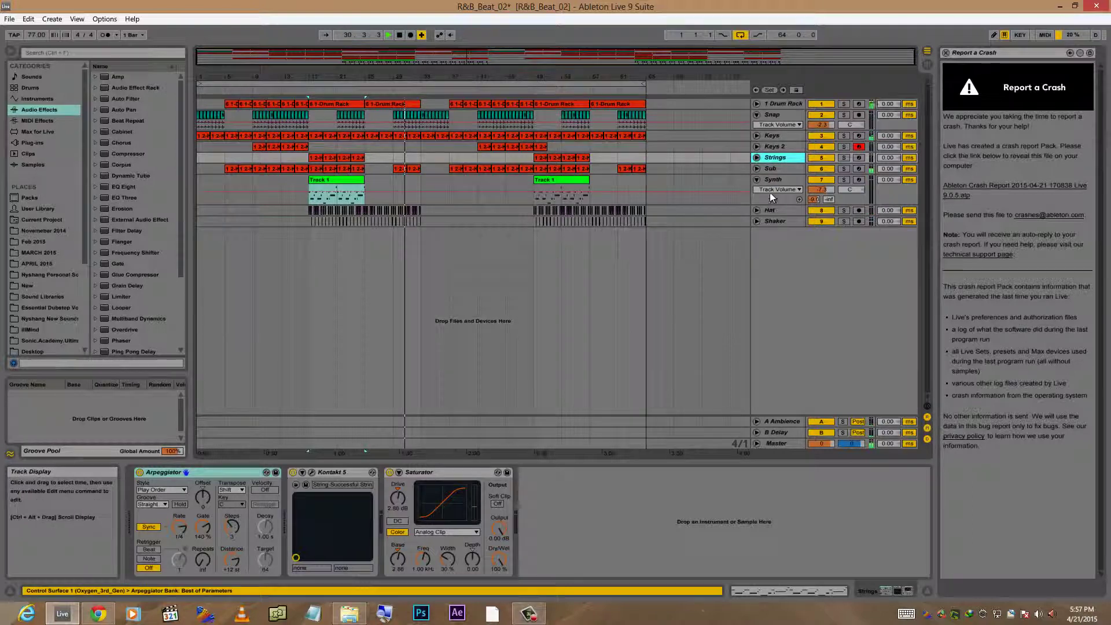
Return to the 1-Drum Rack track's devices and show the 808 kick sample on the C#1 pad.
left_click(779, 105)
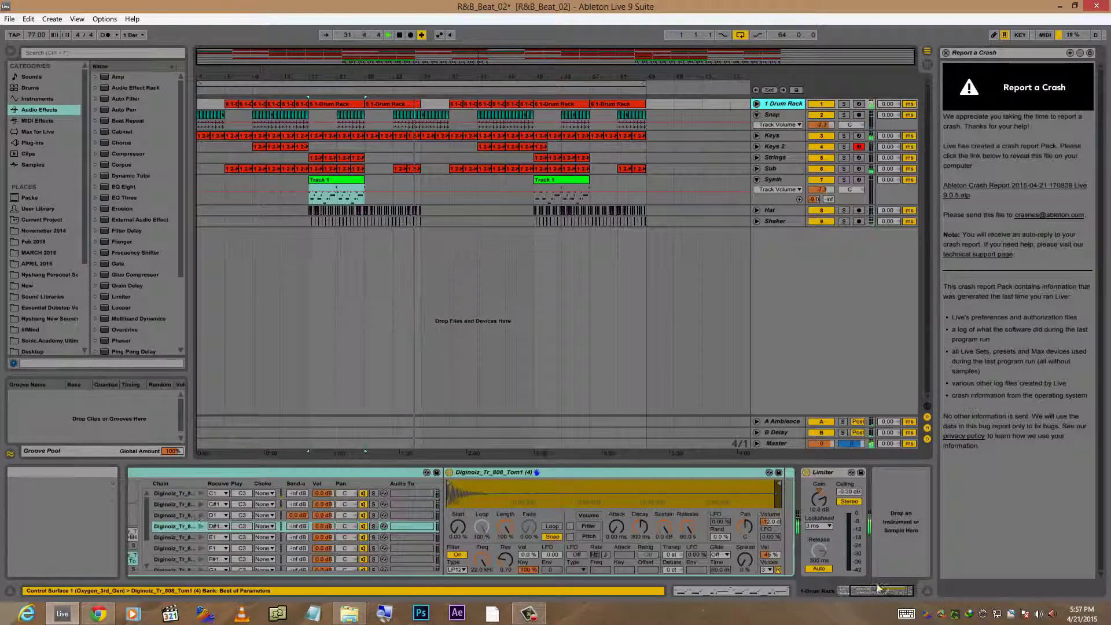
left_click_drag(878, 590, 843, 594)
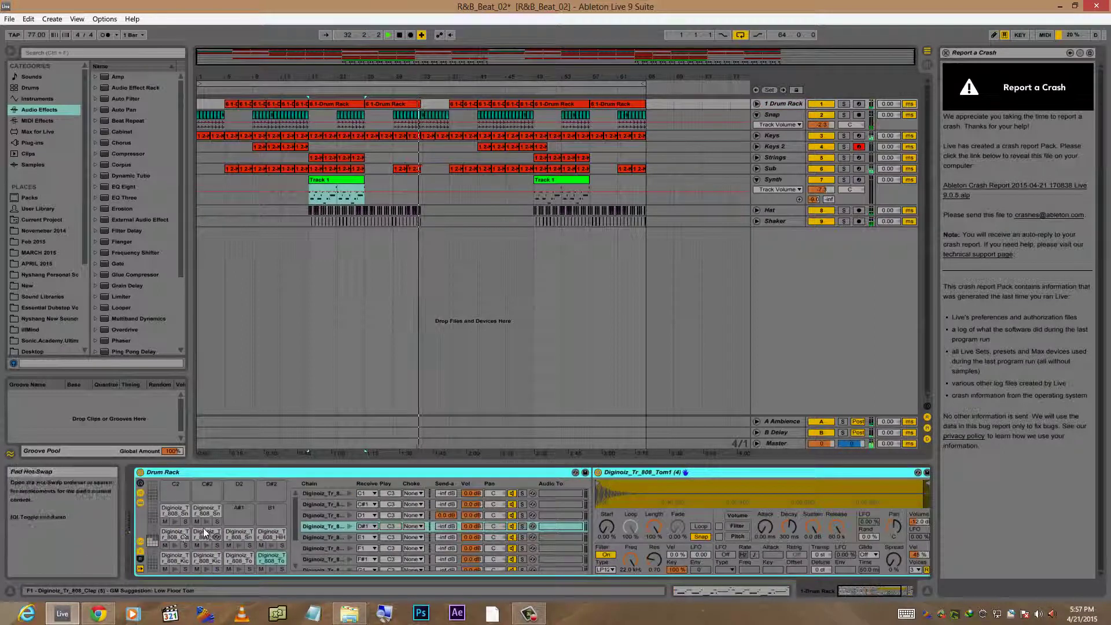
left_click(200, 559)
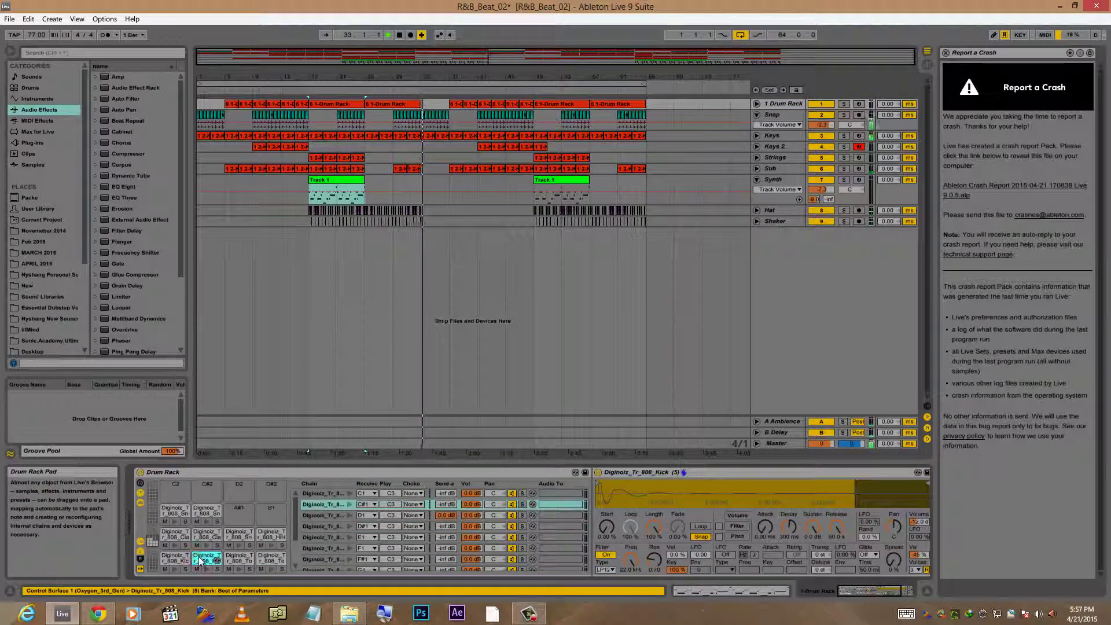
Examine the Snap audio clip at bar 33 and the chord notes of the Keys clip at bar 35.
left_click(423, 116)
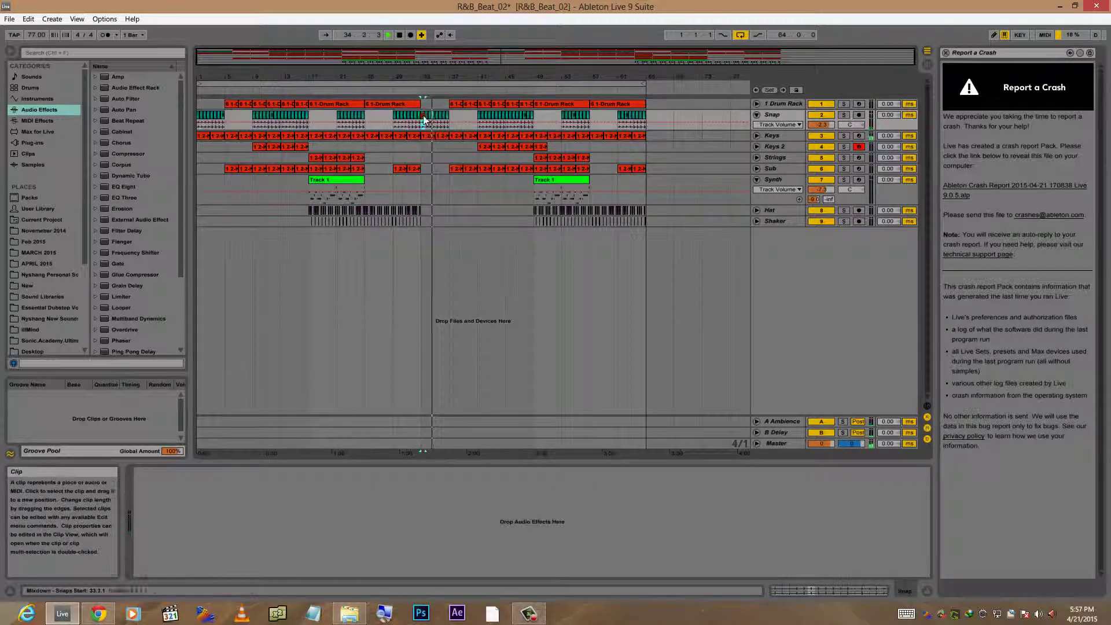
double_click(422, 116)
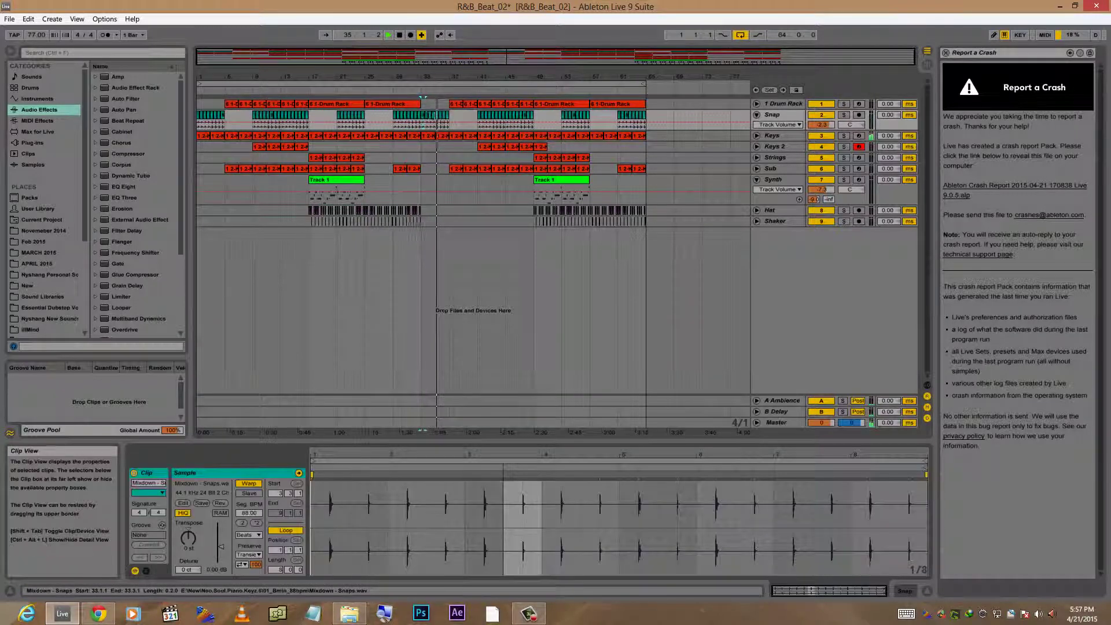
left_click(445, 137)
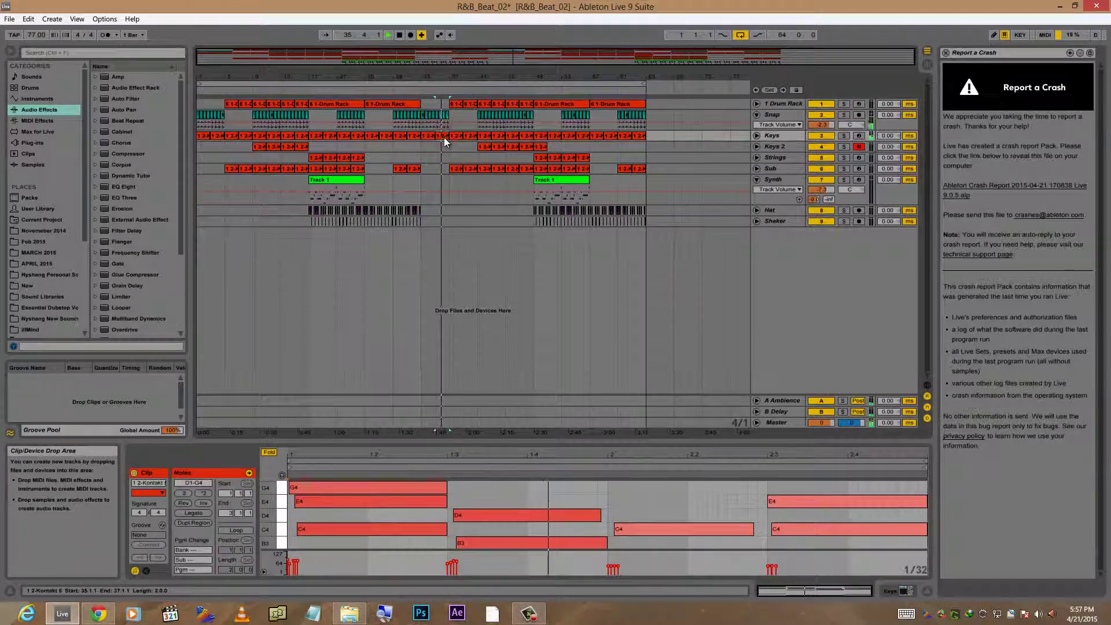
left_click_drag(546, 440, 546, 249)
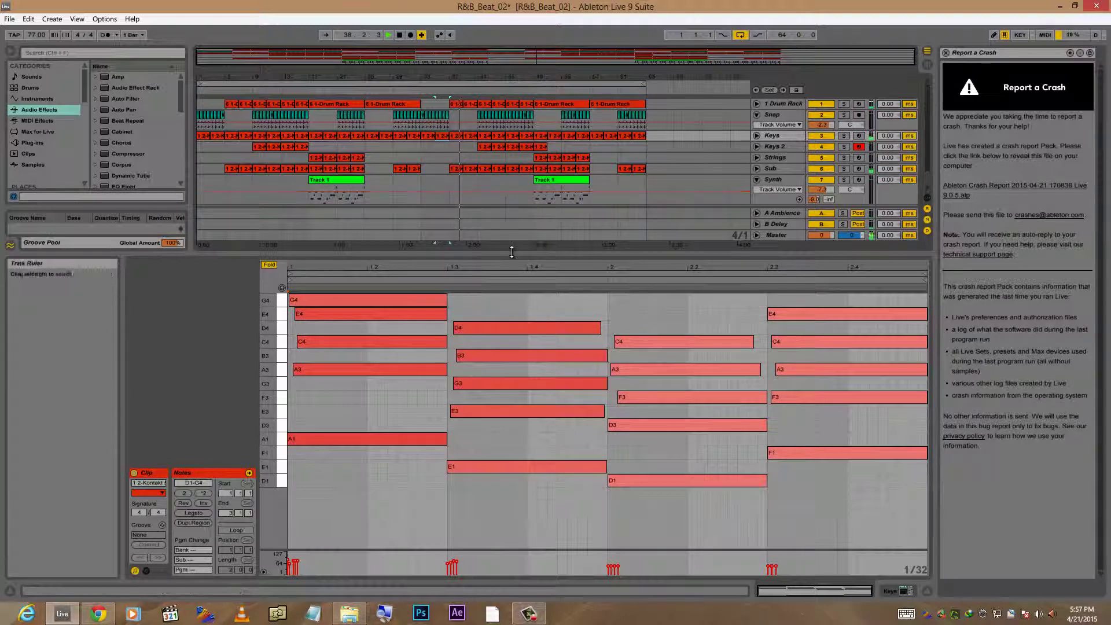
left_click_drag(492, 315, 490, 307)
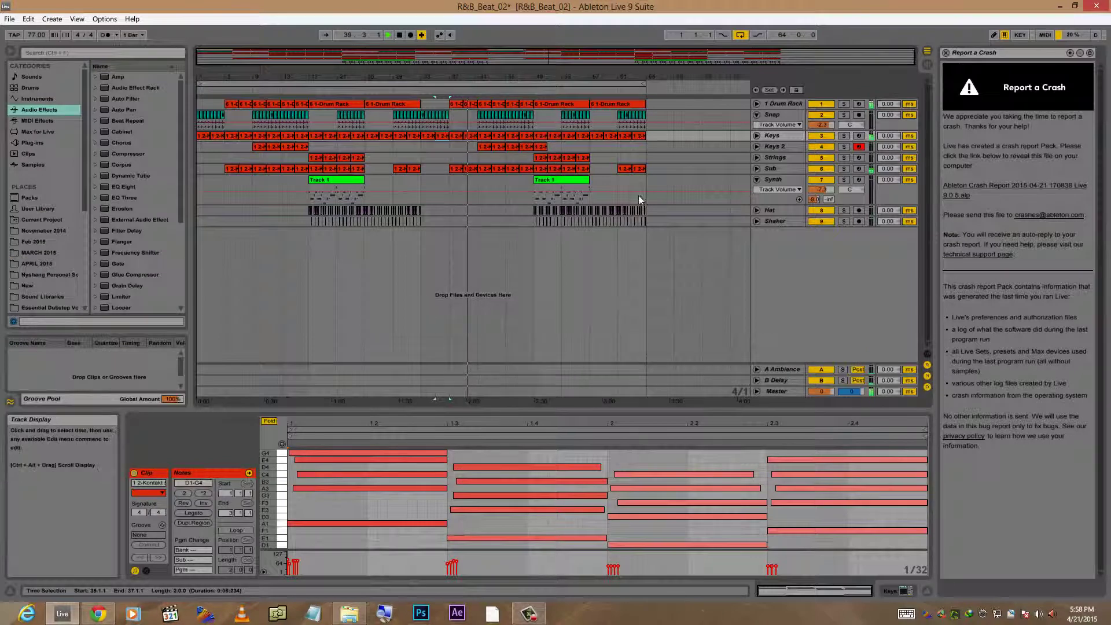
mouse_move(651, 77)
left_mouse_down()
mouse_move(652, 68)
mouse_move(650, 77)
left_mouse_up()
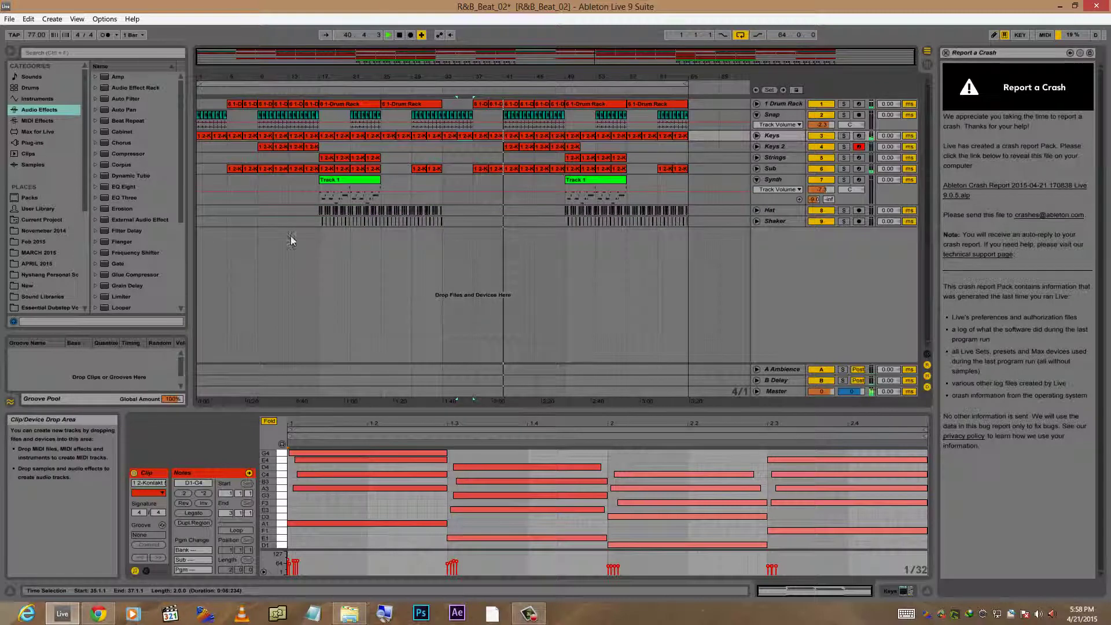
left_click_drag(196, 237, 215, 237)
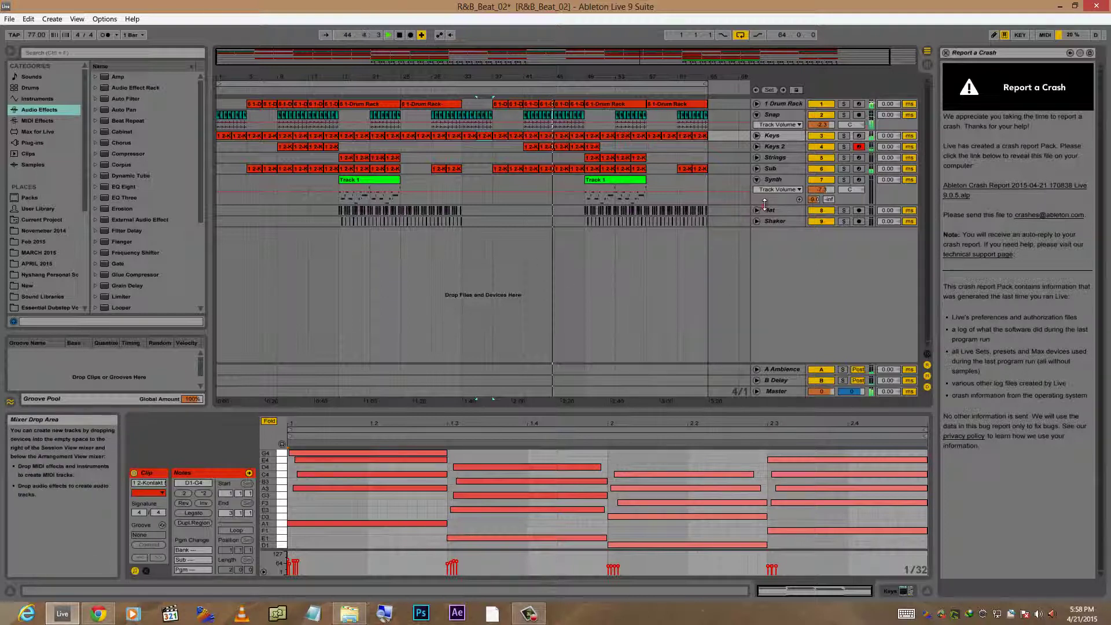
Fold the Synth track, and view the Scarbee A-200 instrument in Kontakt 5 on the Keys track before closing it again.
left_click(757, 179)
double_click(786, 142)
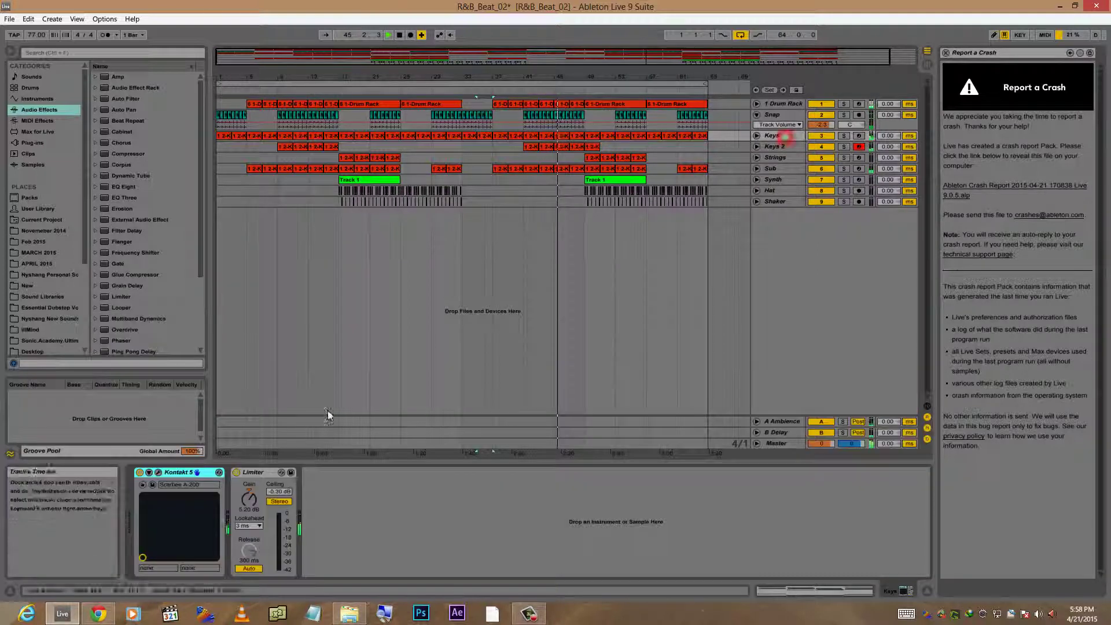
left_click(159, 473)
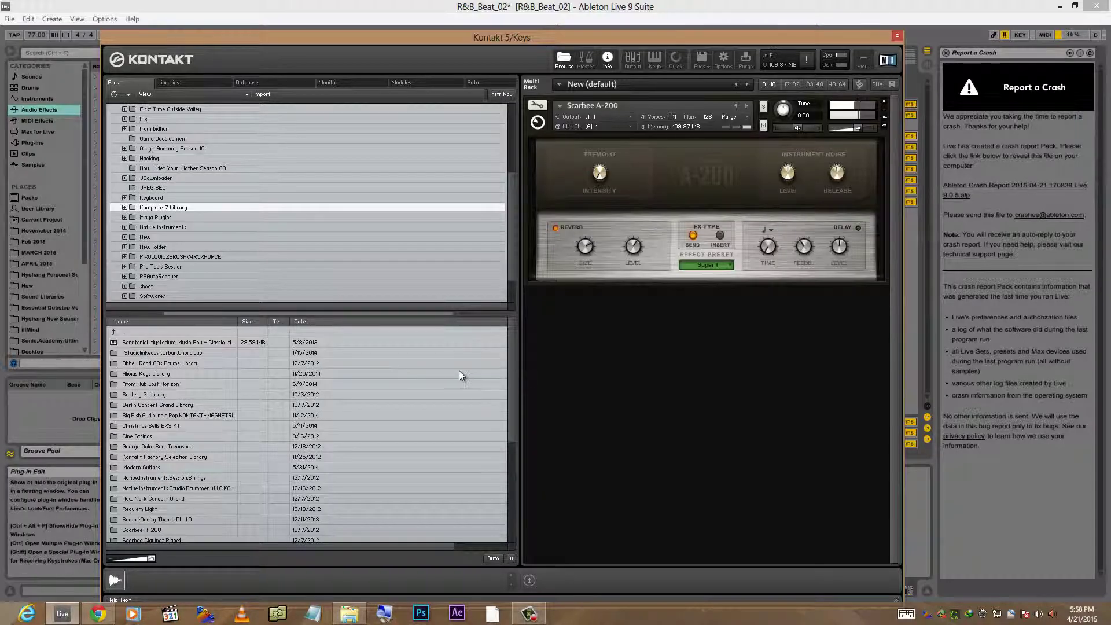
left_click(896, 36)
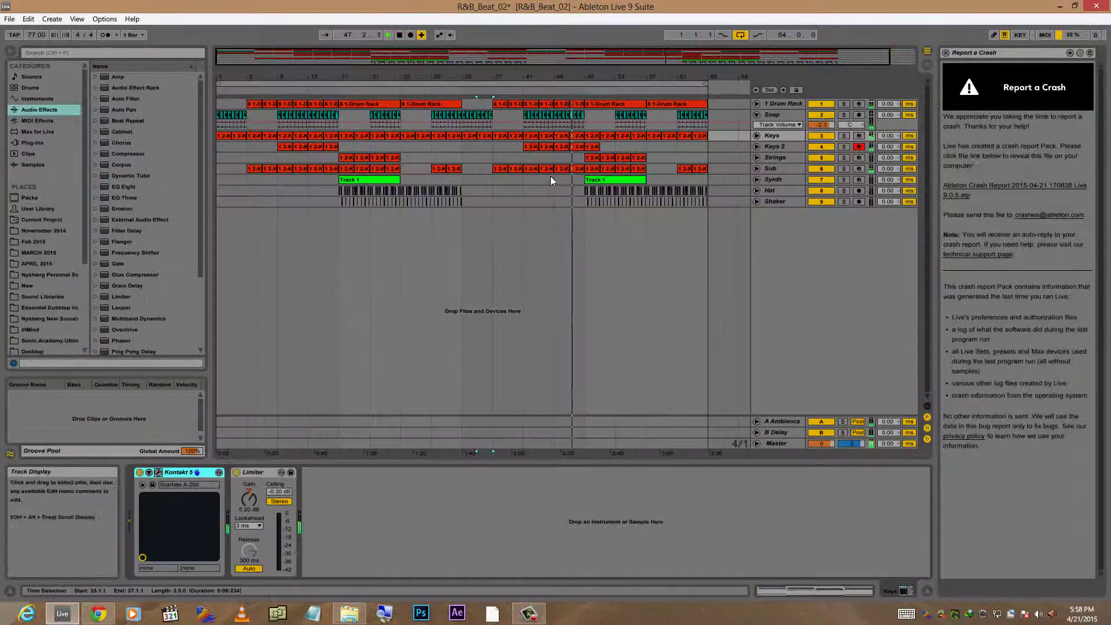
Examine the chord notes of the Keys 2 clips at bars 45 and 49 in an enlarged note editor, with all key rows unfolded.
double_click(561, 148)
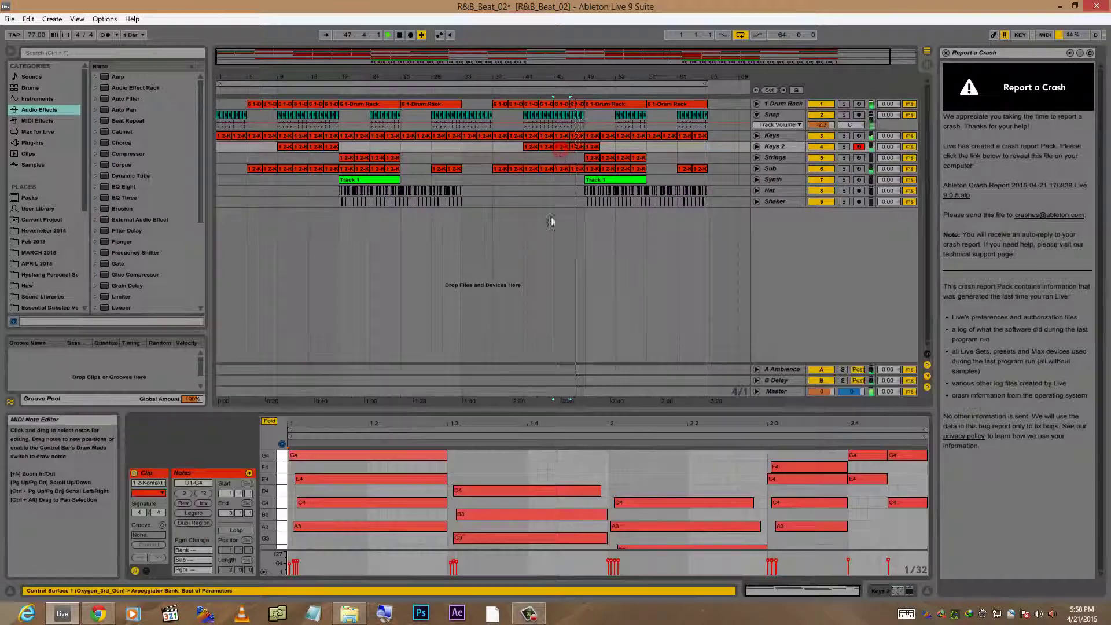
left_click(560, 168)
left_click_drag(550, 407, 579, 208)
left_click(597, 148)
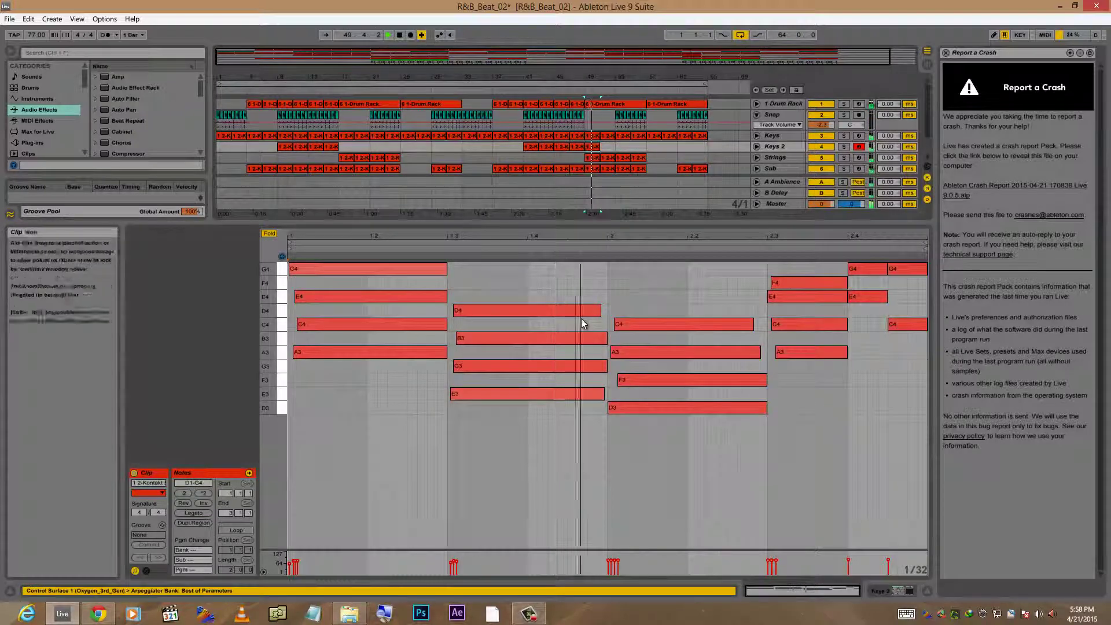
left_click(269, 233)
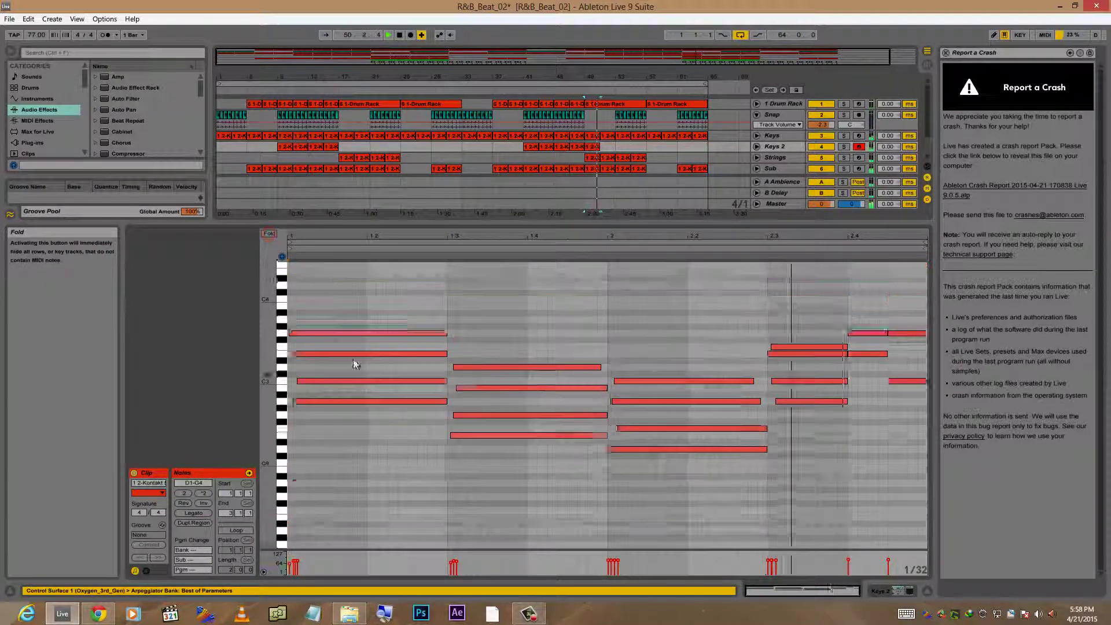
scroll(398, 385, "up", 5)
scroll(398, 386, "down", 2)
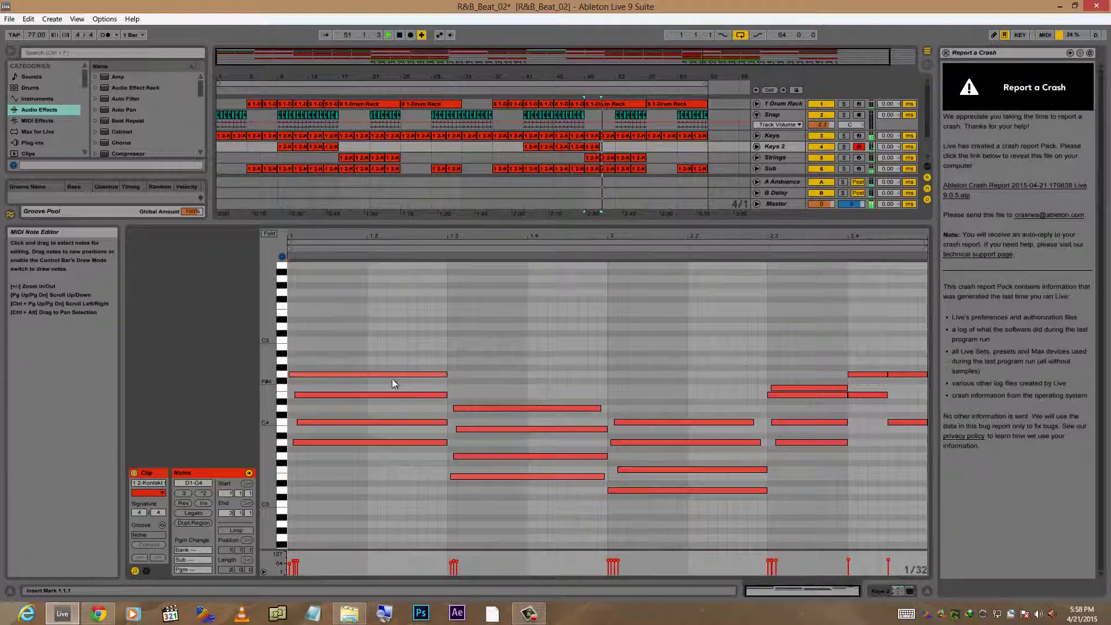
Examine the melody notes of the Synth track's Track 1 clip at bar 49 in an enlarged note editor, and shrink the editor again.
left_click_drag(568, 221, 568, 419)
left_click(612, 182)
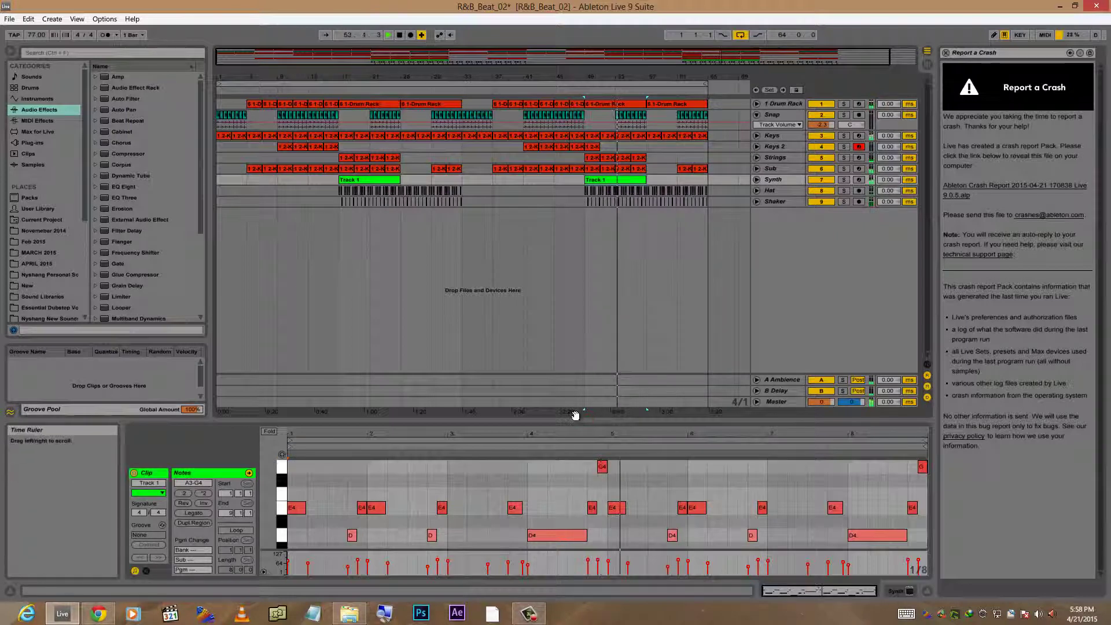
left_click_drag(581, 416, 583, 267)
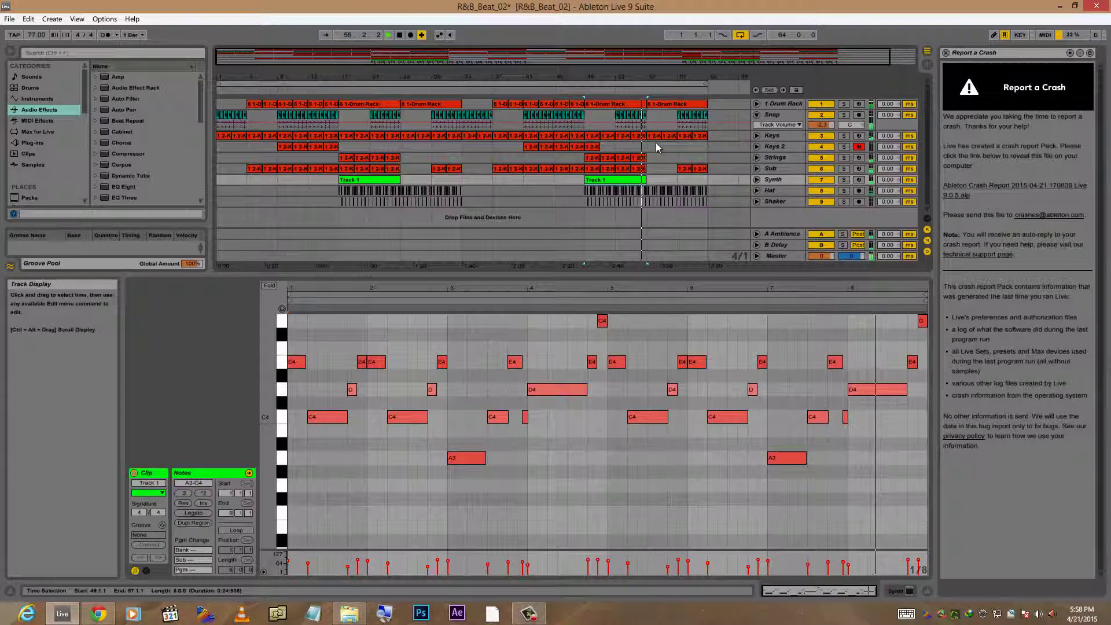
left_click_drag(620, 274, 596, 356)
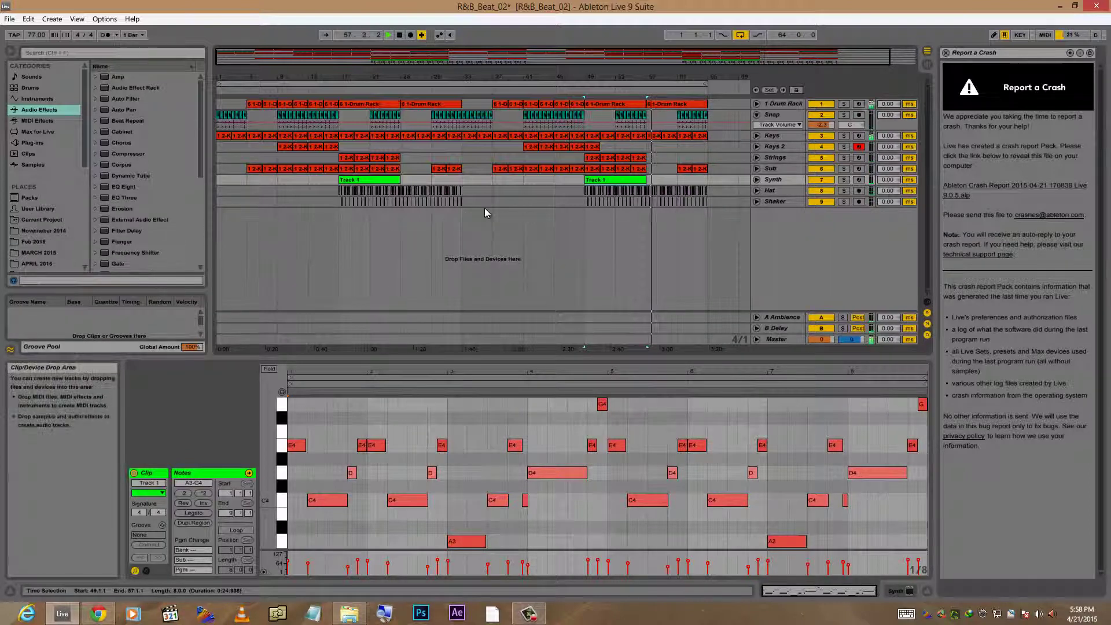
Reduce the Snap track to a single row and extend the arrangement loop to a length of 68 bars, leaving no clips selected.
left_click_drag(775, 130, 773, 121)
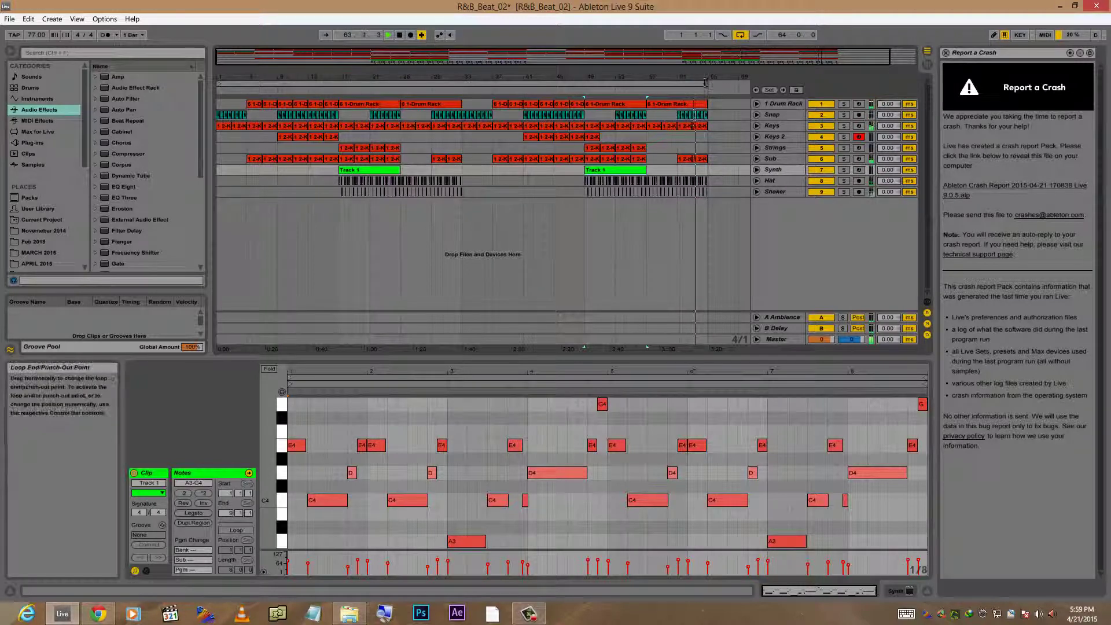
left_click_drag(706, 84, 737, 85)
left_click_drag(593, 347, 666, 458)
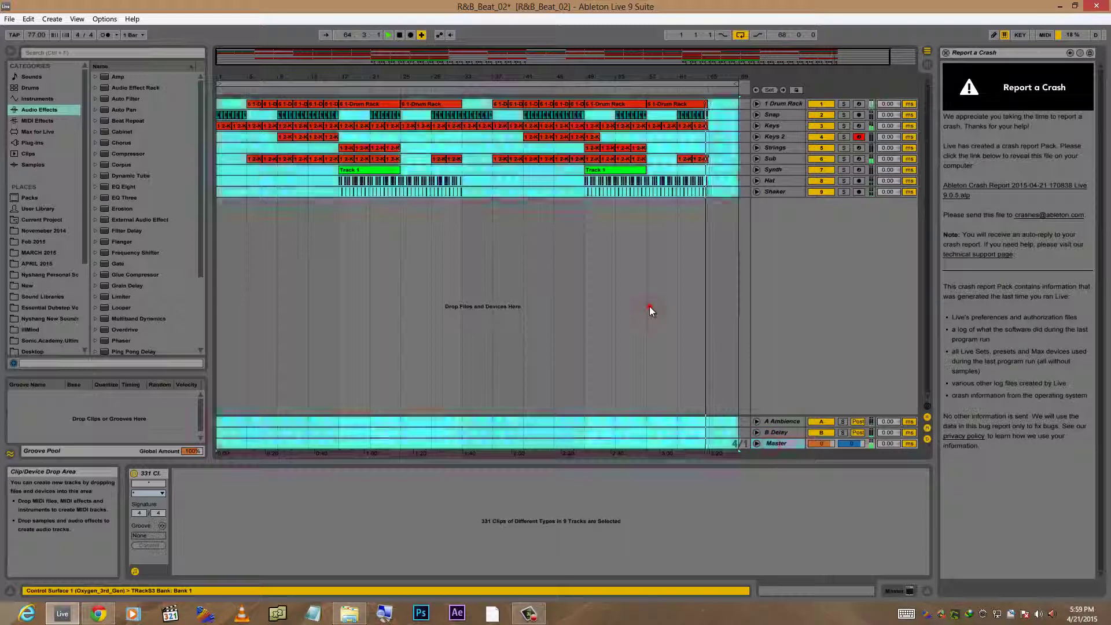
left_click(650, 307)
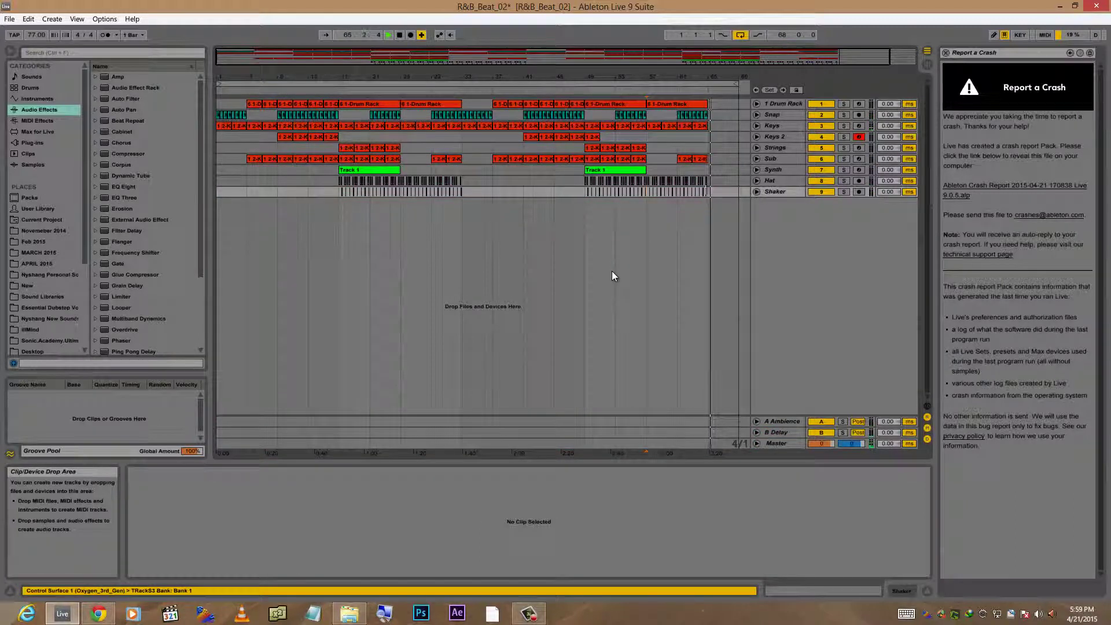